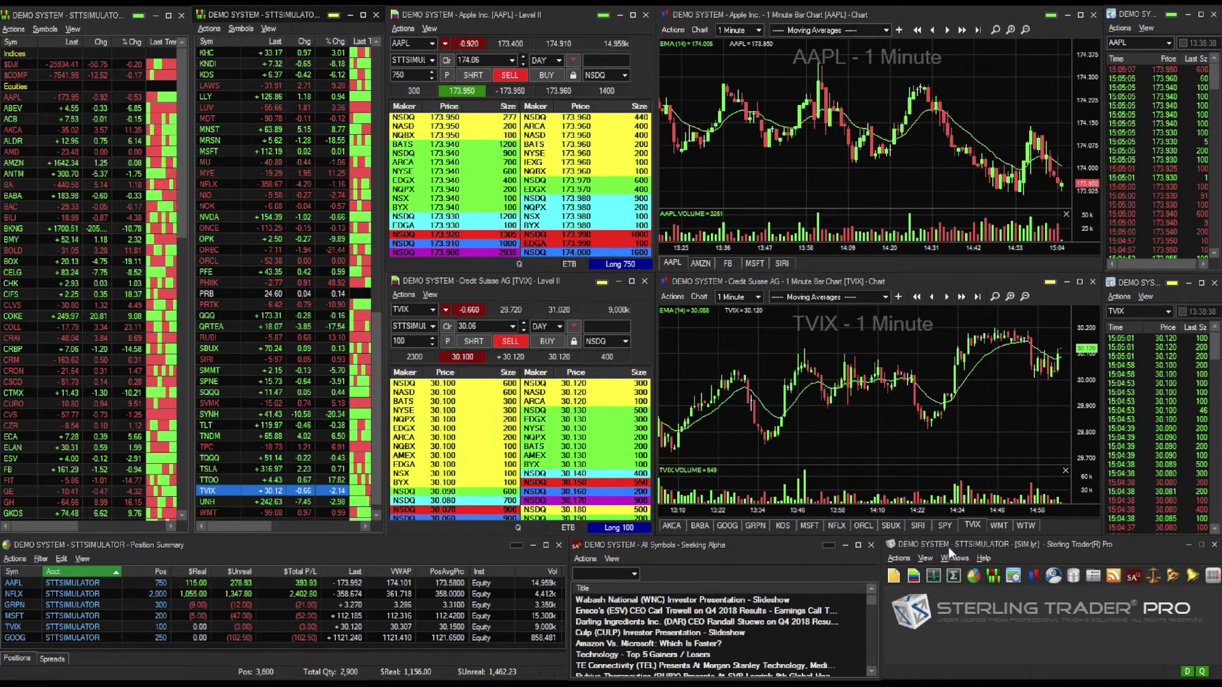
# Save the current workspace layout as SIM in the Layouts folder via Save Layout As
pyautogui.click(907, 557)
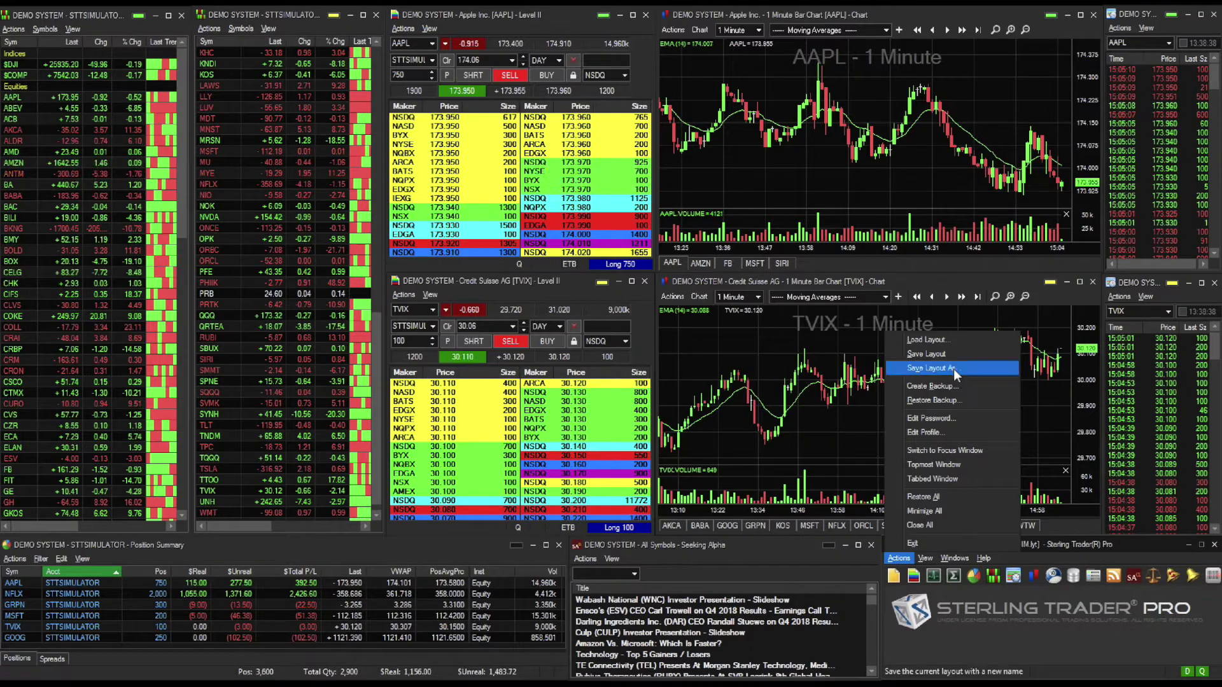
pyautogui.click(978, 369)
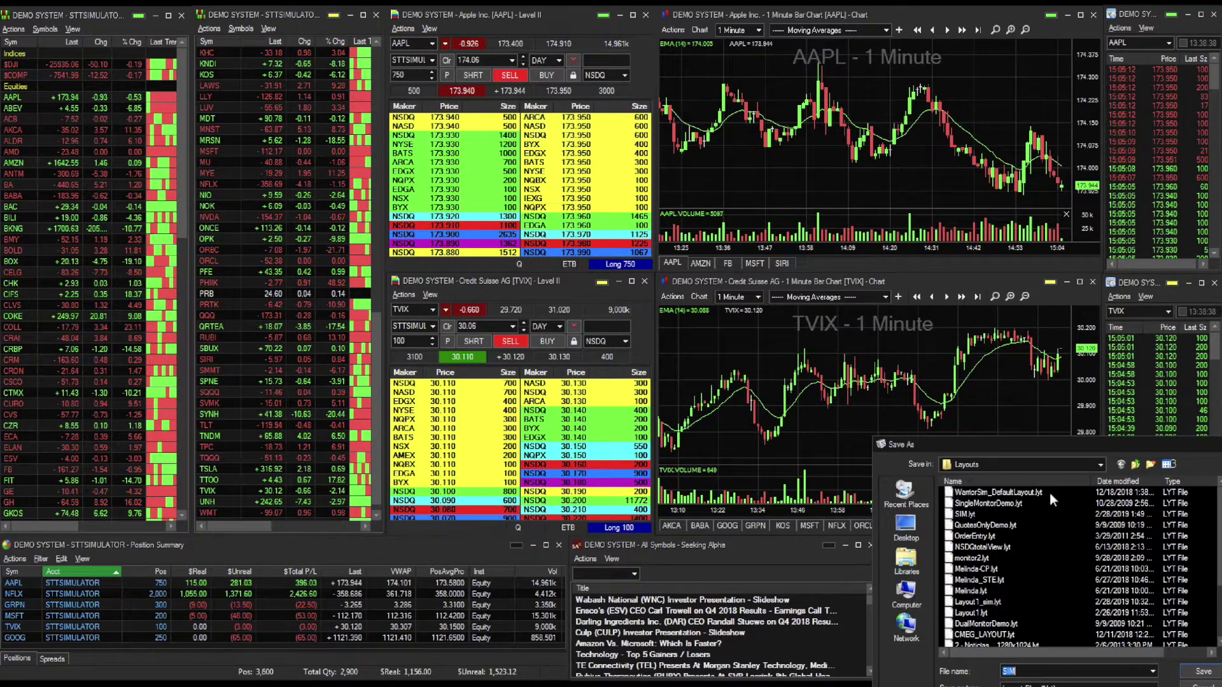
pyautogui.moveTo(1171, 440); pyautogui.dragTo(926, 248)
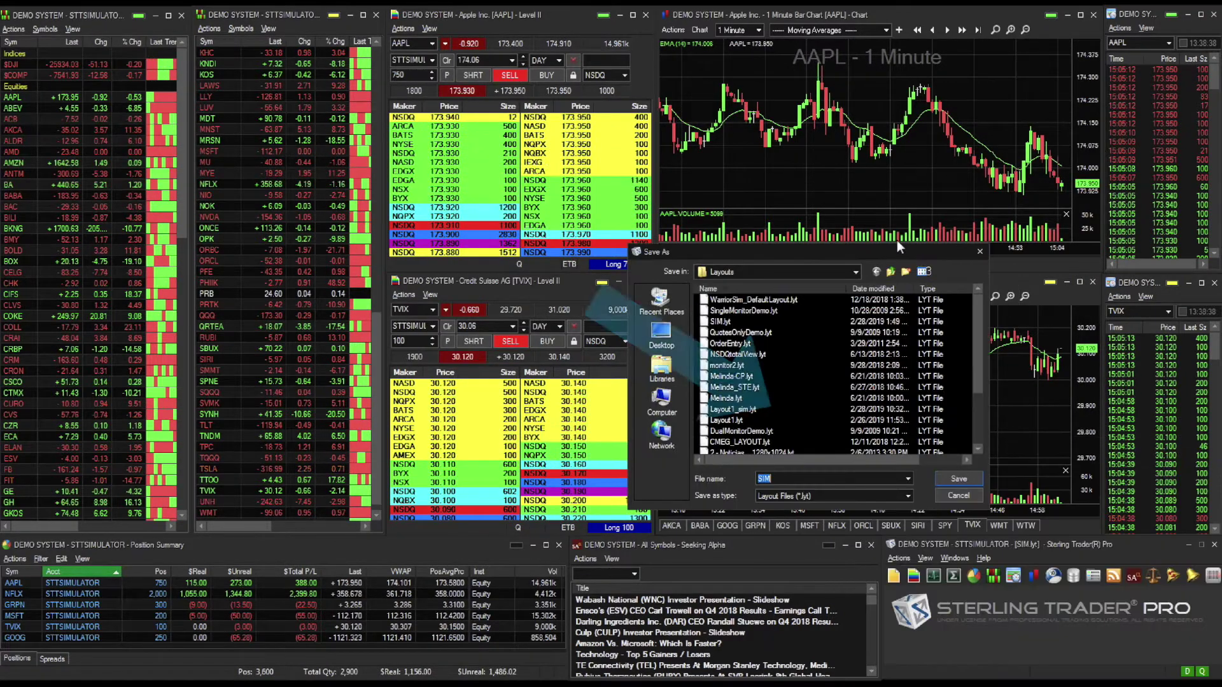
pyautogui.moveTo(983, 364); pyautogui.dragTo(980, 429)
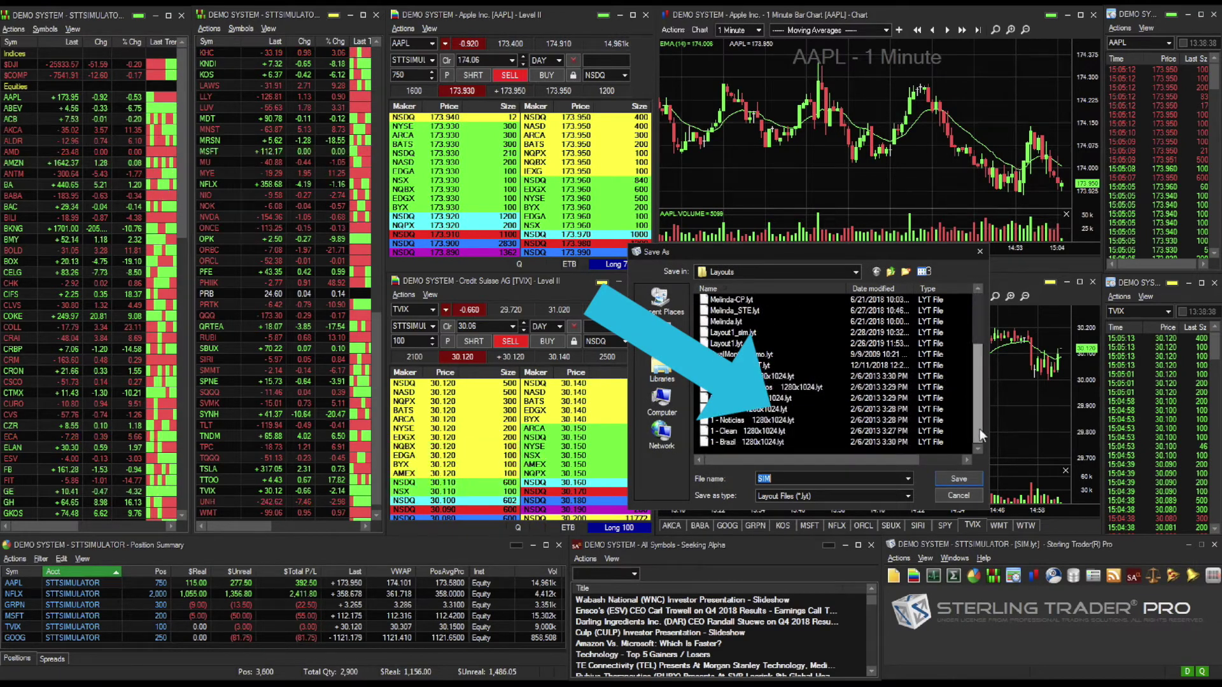
pyautogui.click(962, 495)
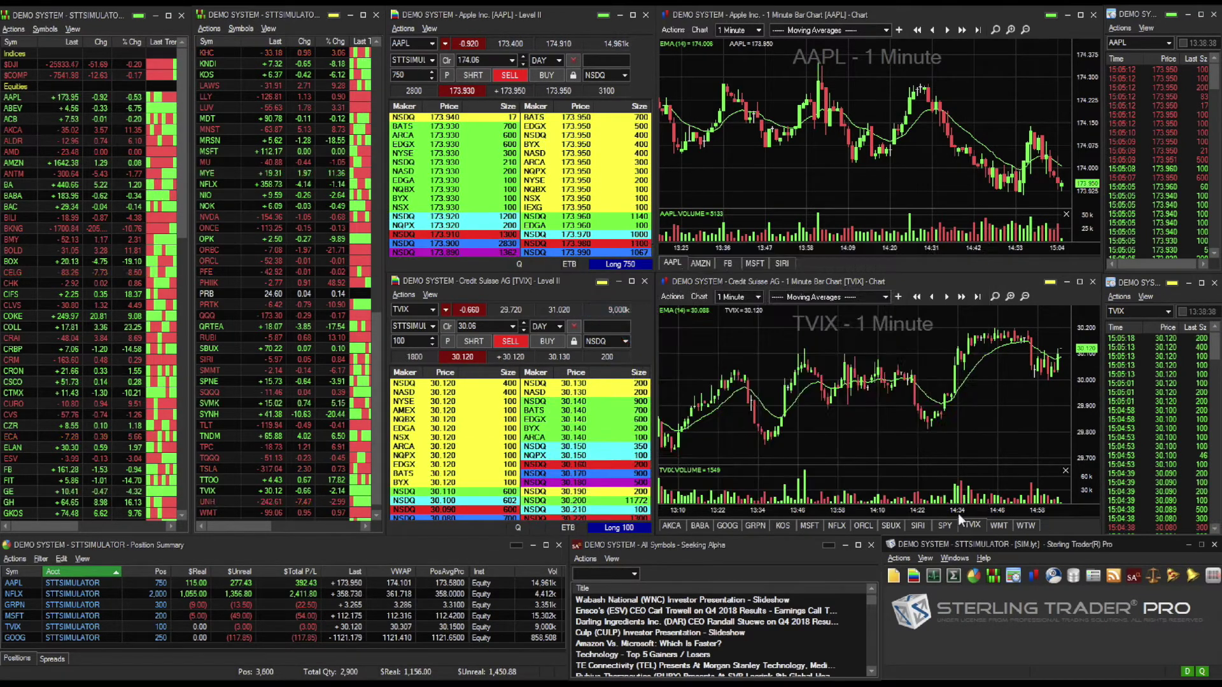
pyautogui.click(910, 557)
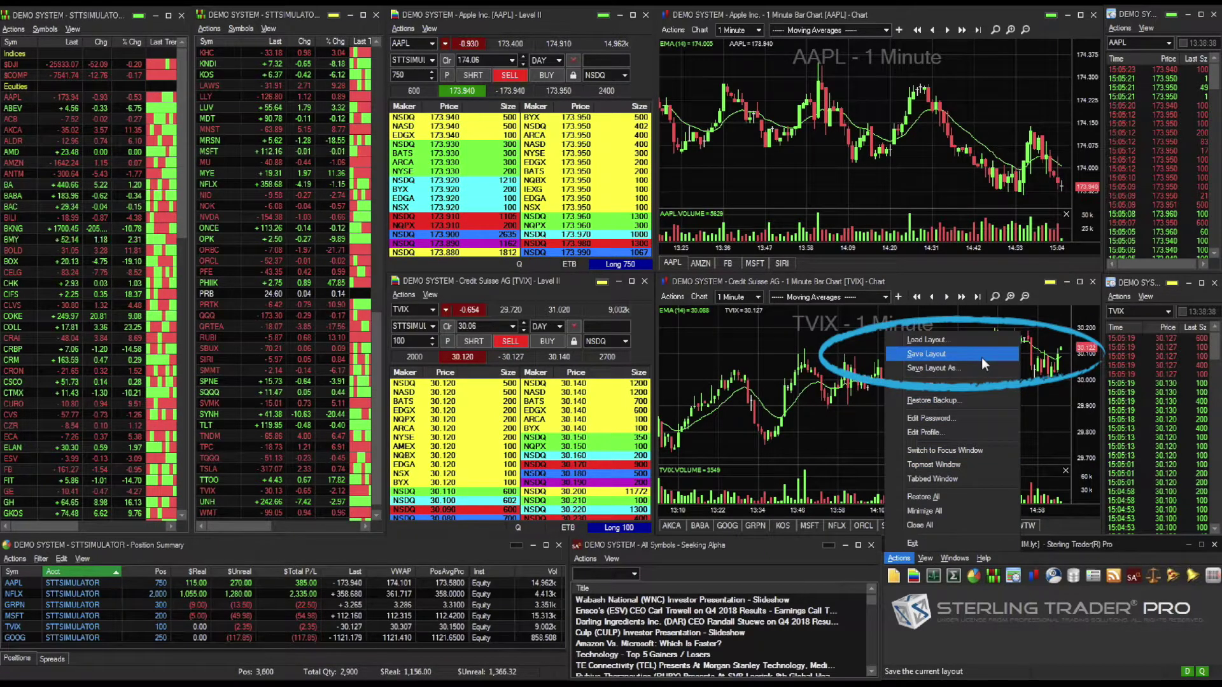
pyautogui.click(1154, 540)
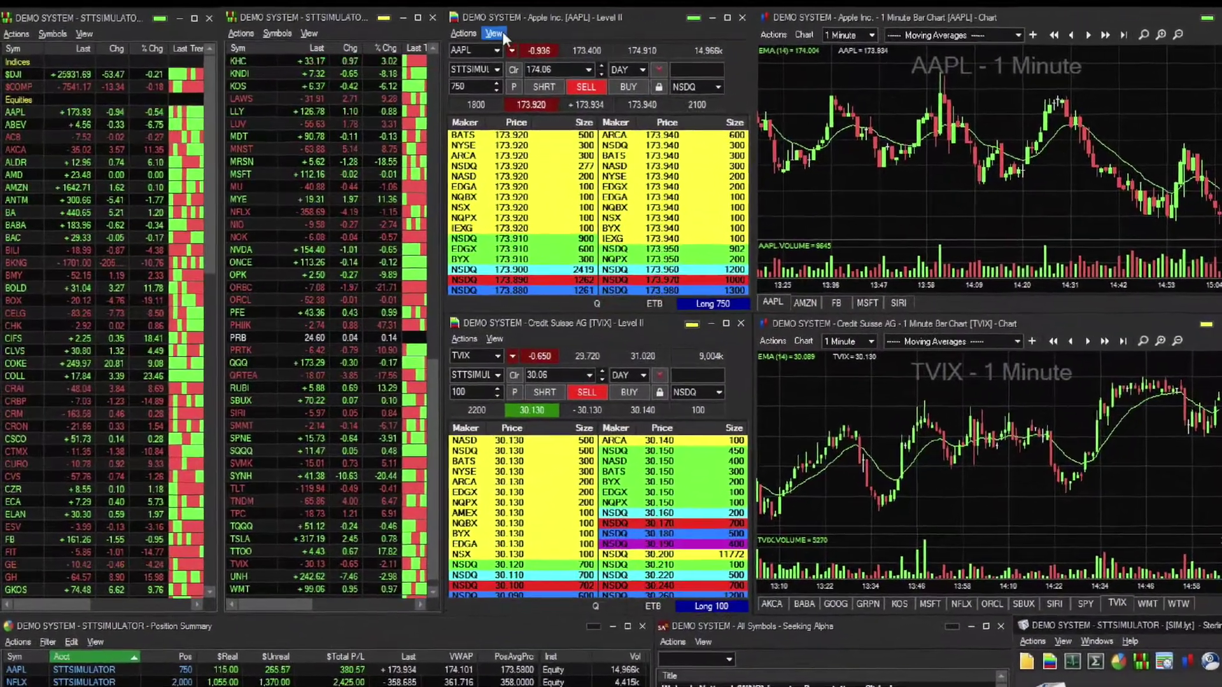
# In the AAPL Level II settings, set 'Sort within each price level by' to Size
pyautogui.click(501, 32)
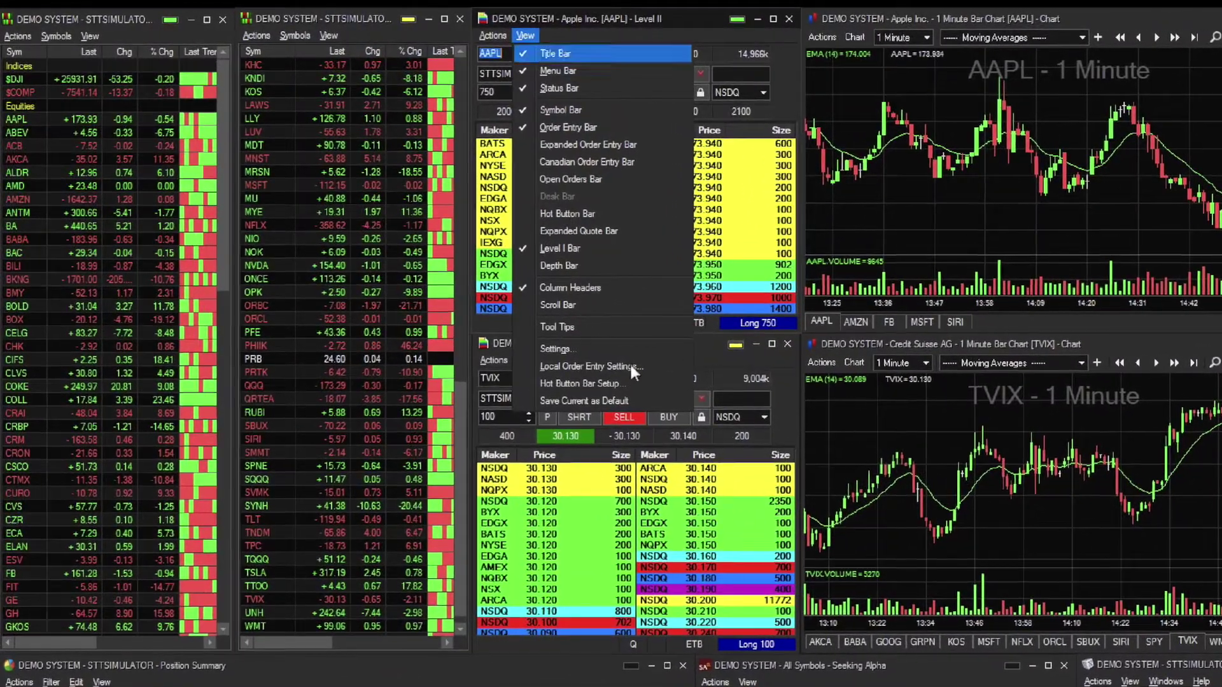
pyautogui.click(582, 347)
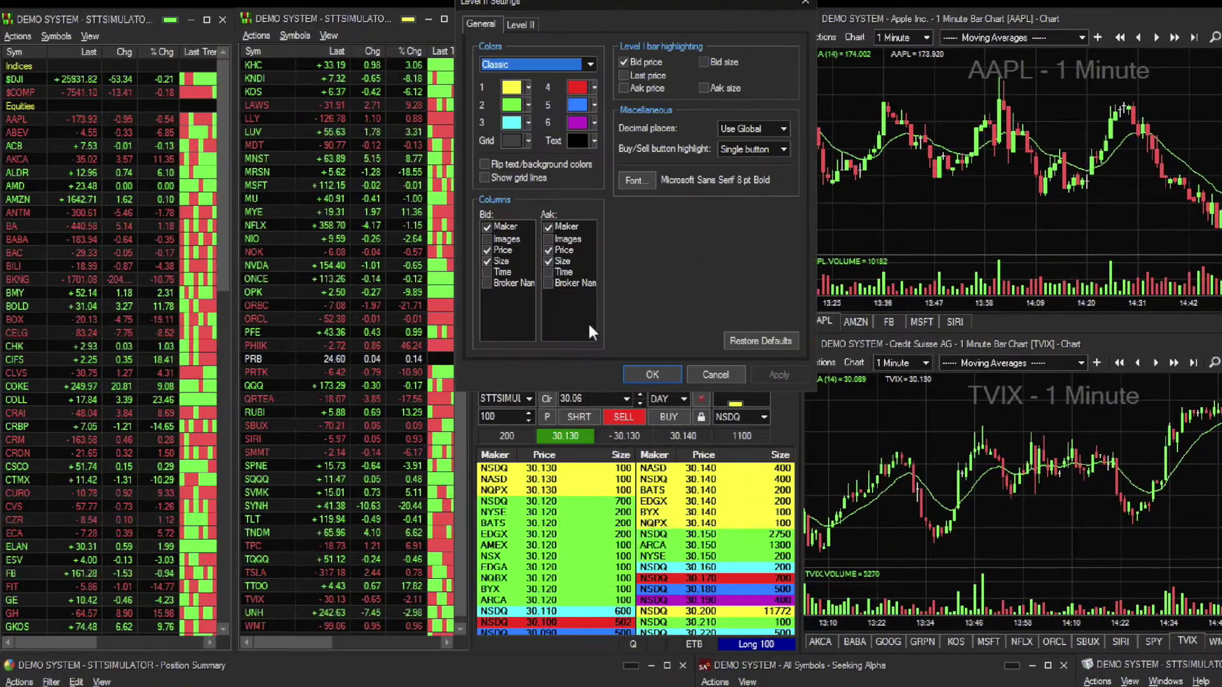
pyautogui.click(533, 25)
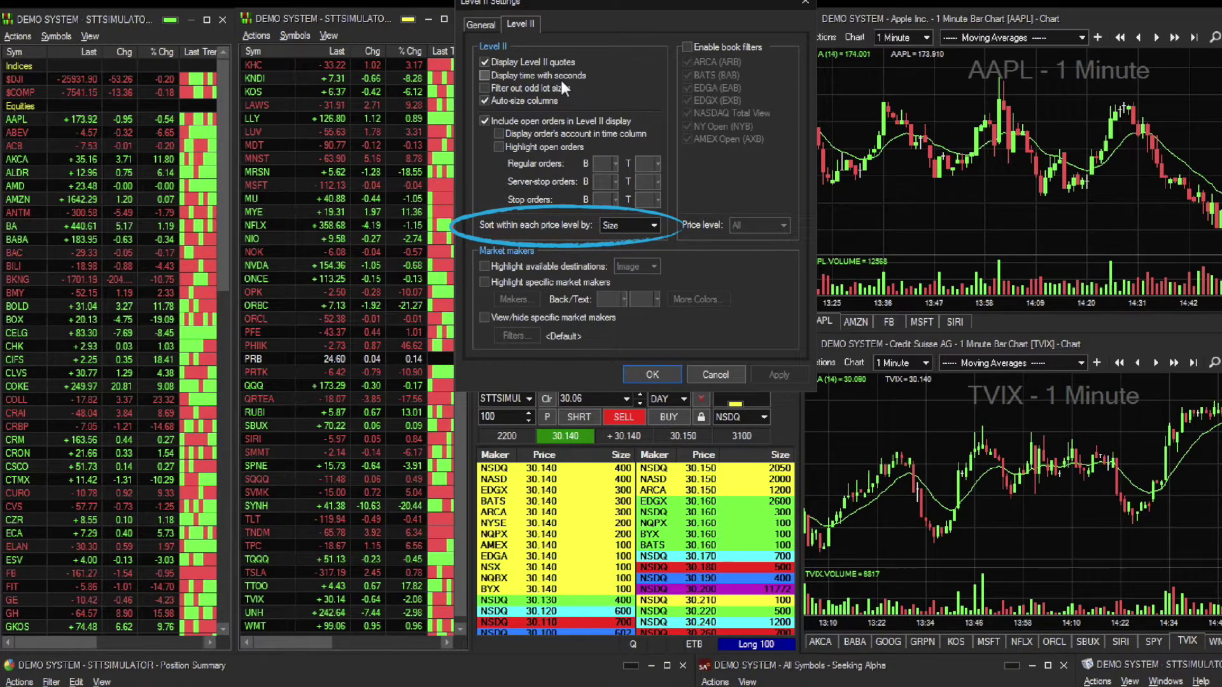
pyautogui.click(653, 225)
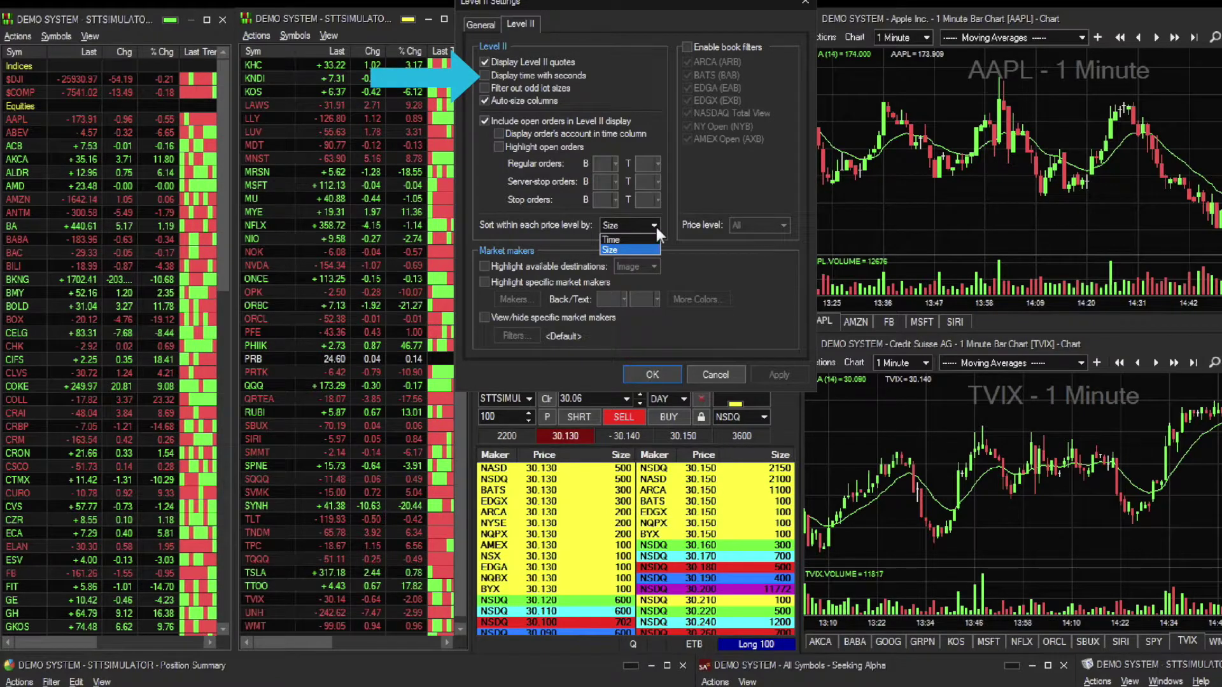
pyautogui.click(656, 227)
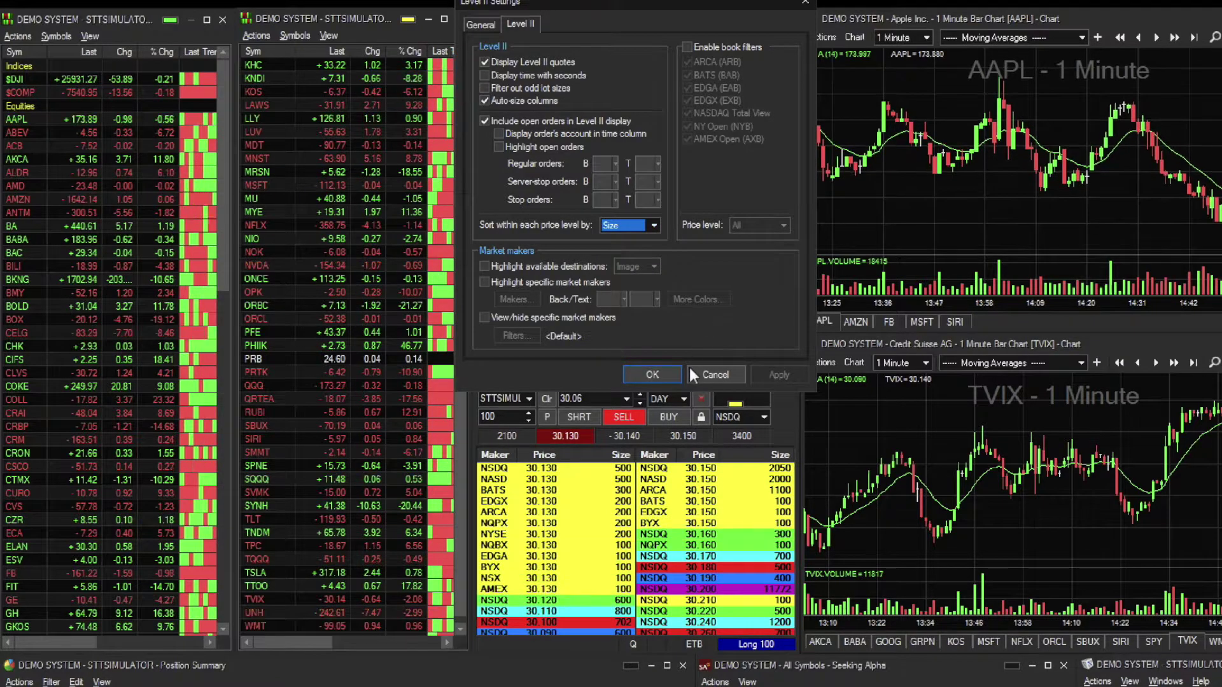
pyautogui.click(673, 372)
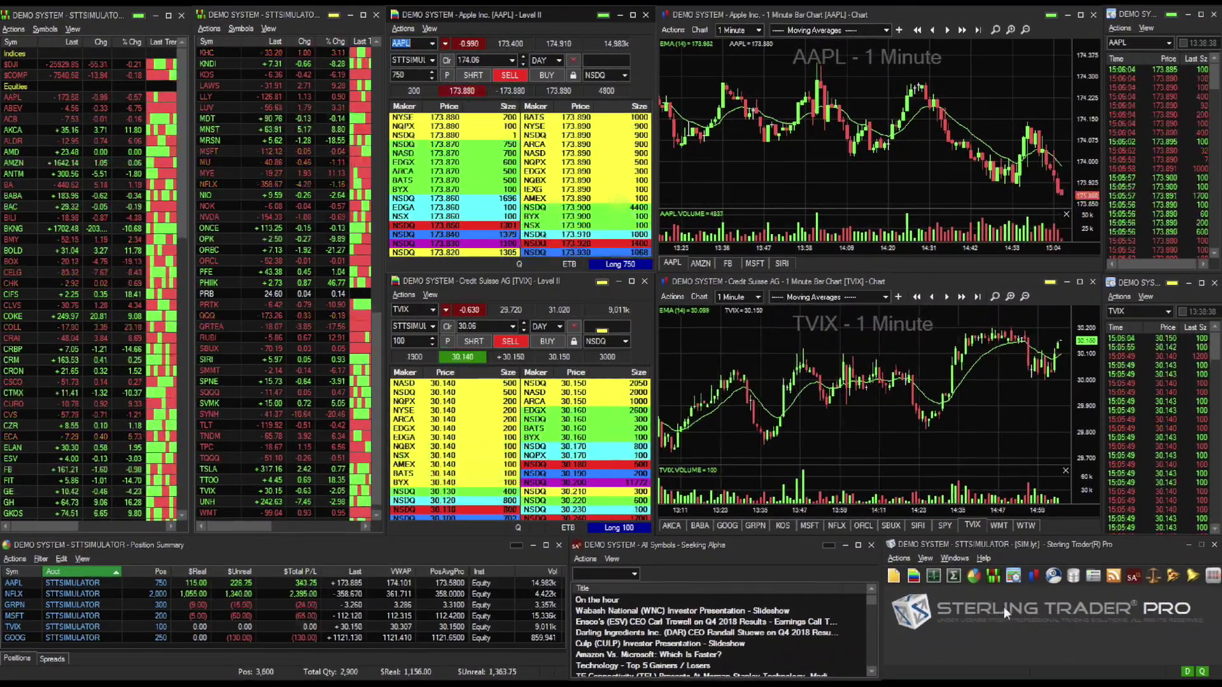
# On the Quotes settings page, tick 'Open Level II OE and Options OE in aggregate view'
pyautogui.click(926, 558)
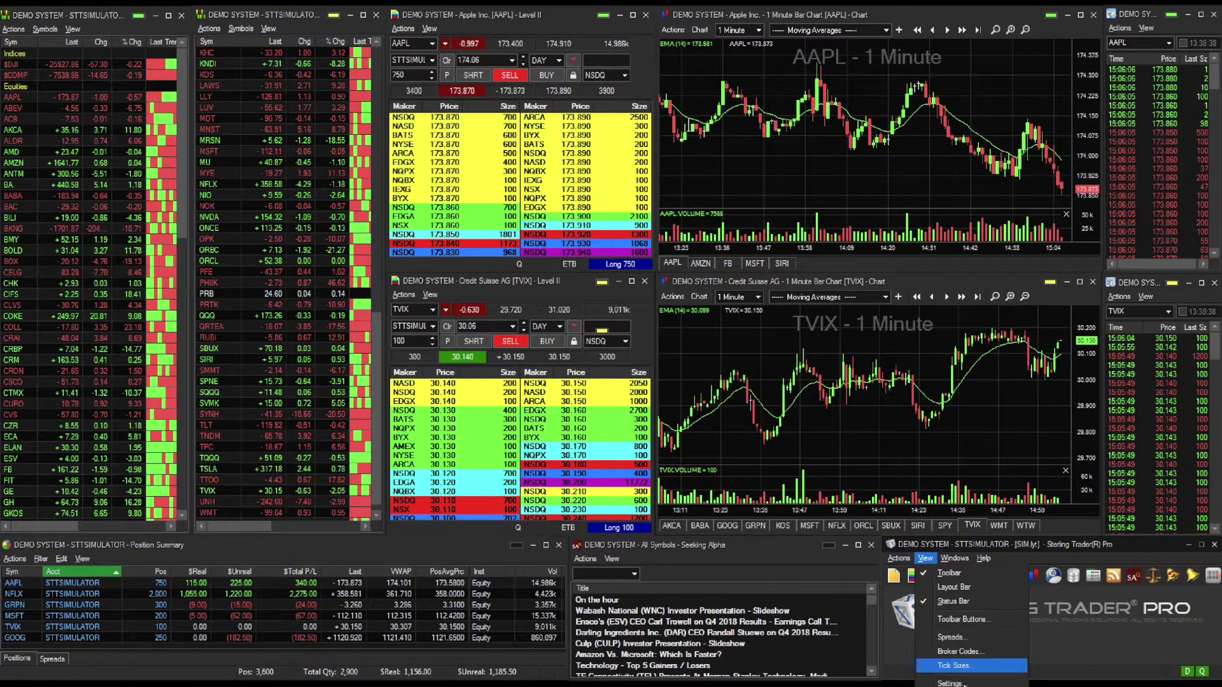
pyautogui.click(951, 683)
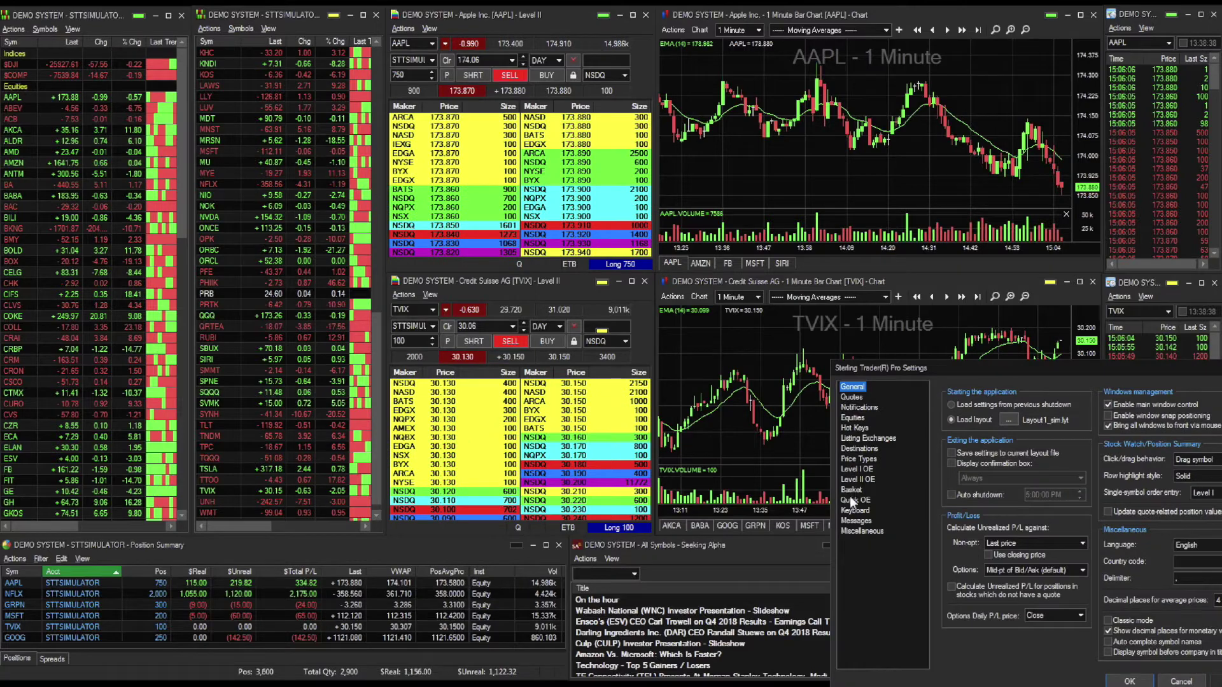
pyautogui.click(853, 397)
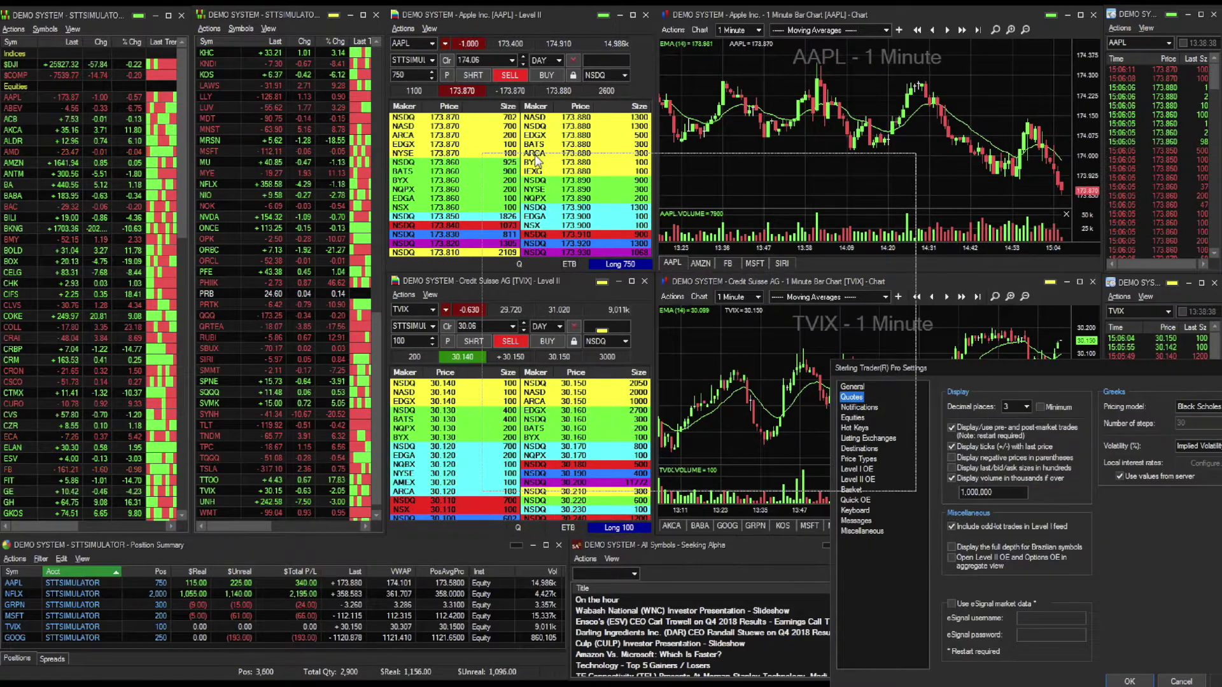
pyautogui.moveTo(899, 369); pyautogui.dragTo(539, 159)
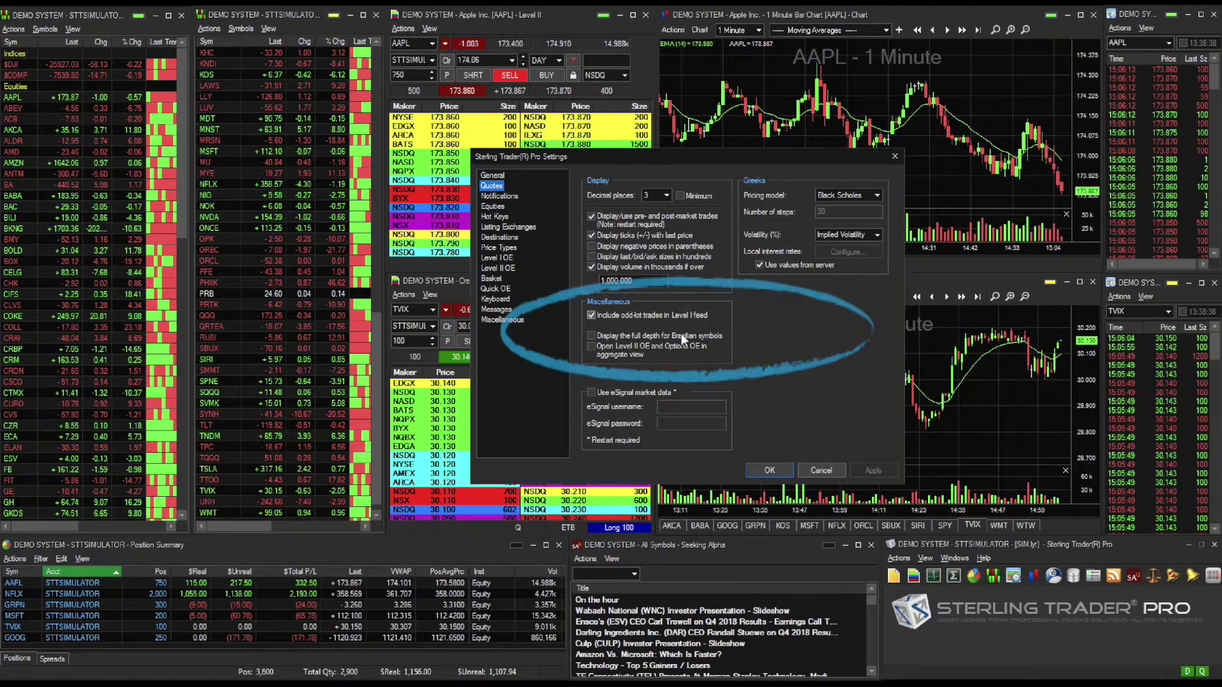
pyautogui.click(592, 347)
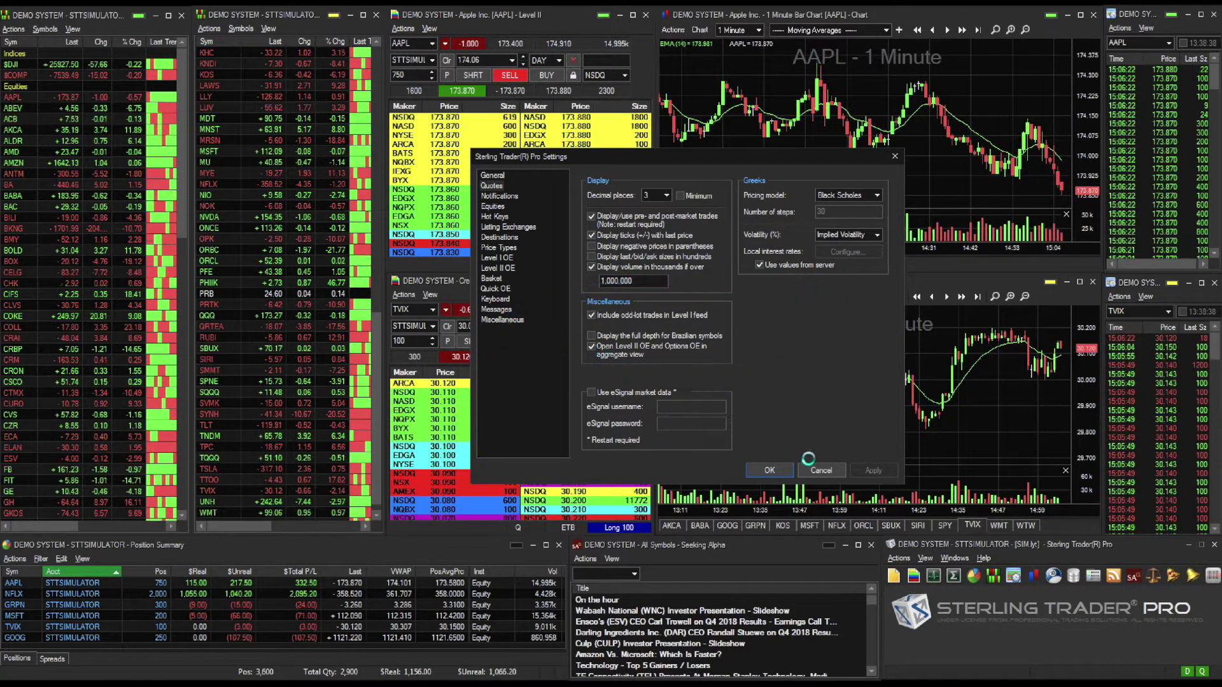
pyautogui.click(770, 469)
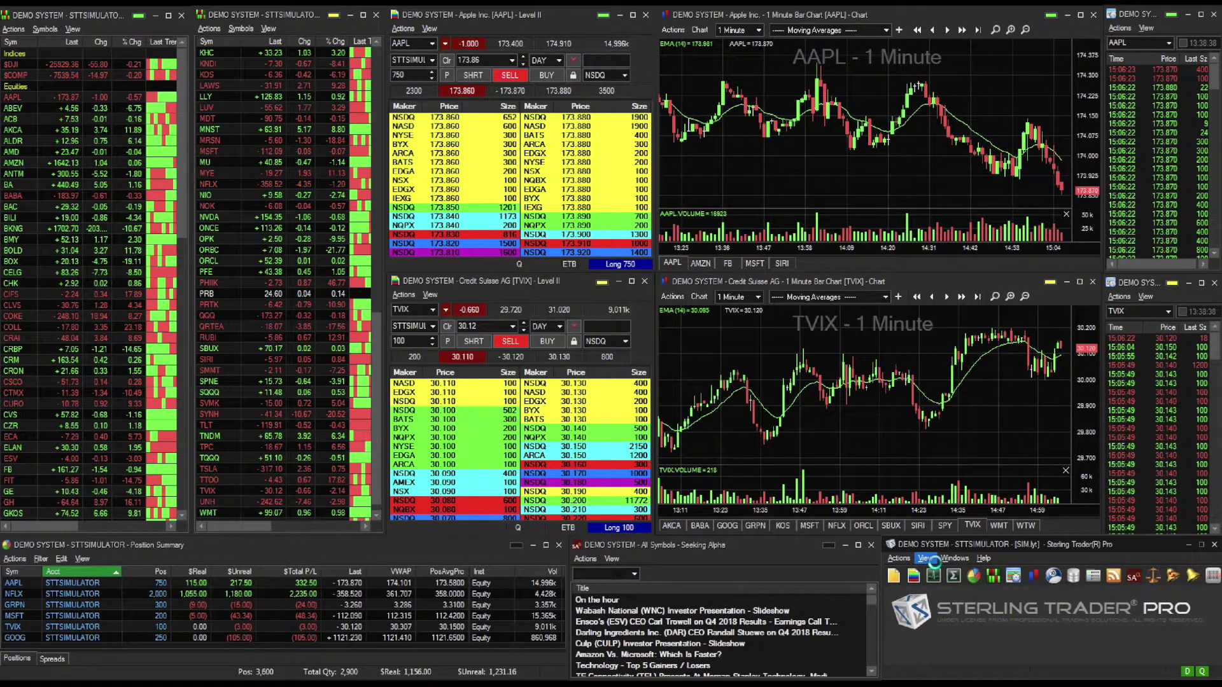
pyautogui.click(949, 559)
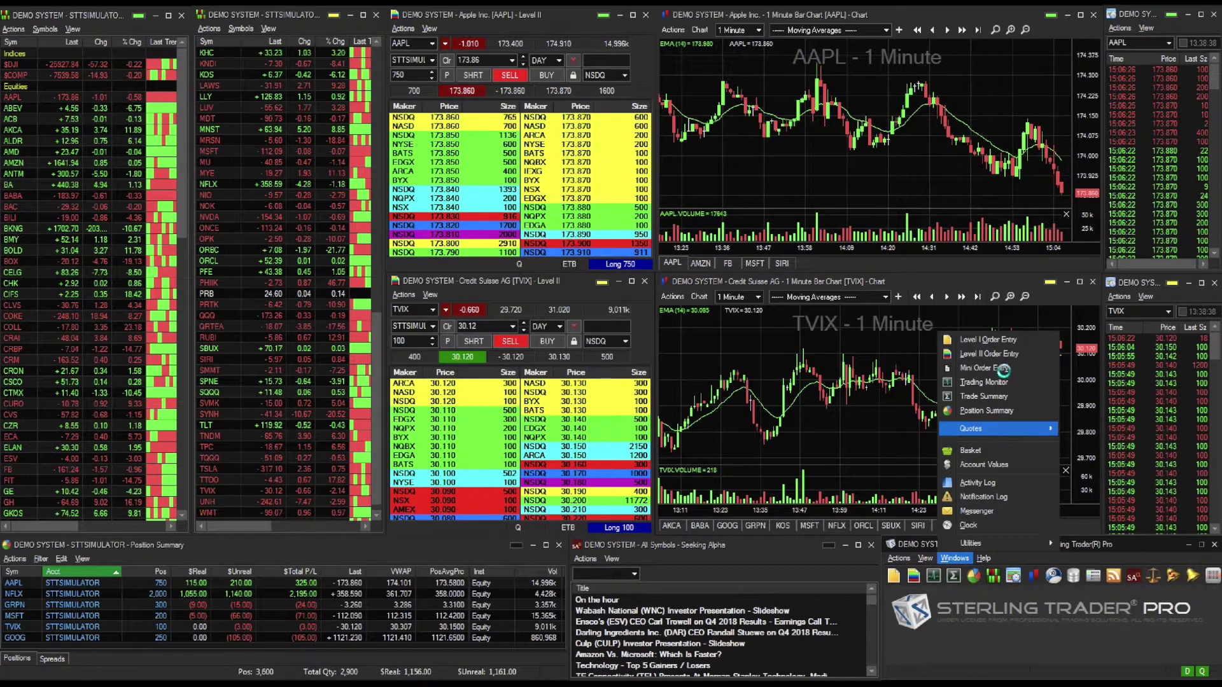
pyautogui.click(1001, 353)
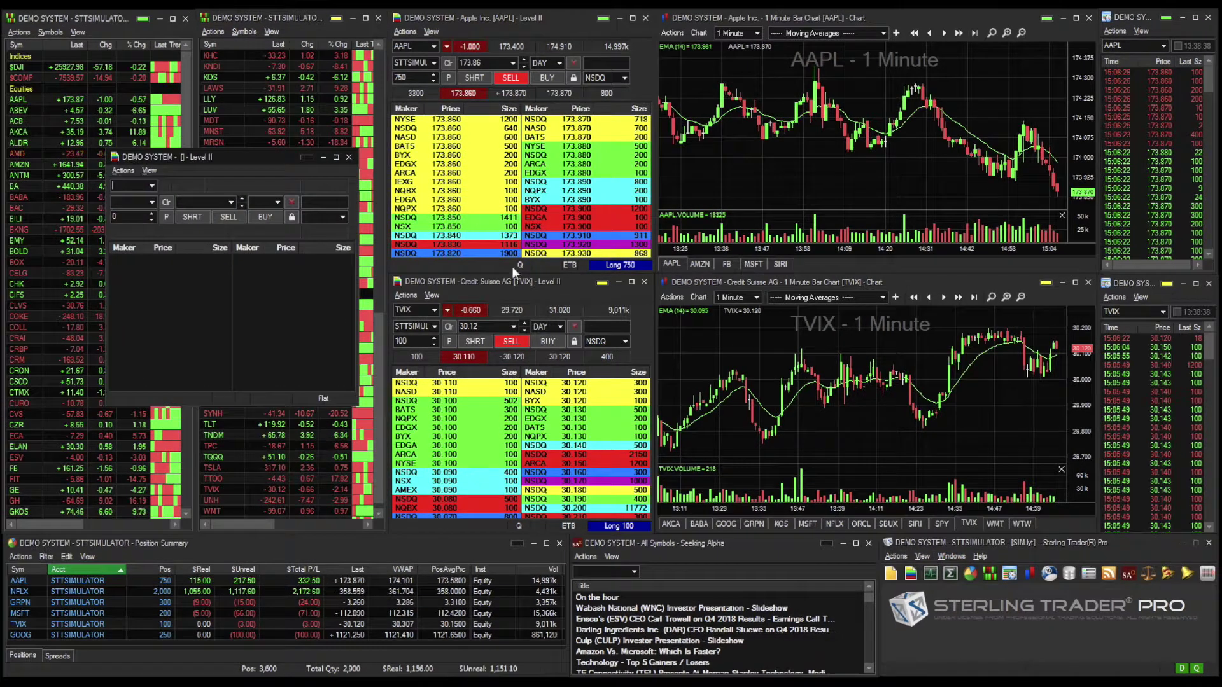
pyautogui.write('AAPL')
pyautogui.press('Return')
pyautogui.moveTo(216, 157); pyautogui.dragTo(771, 19)
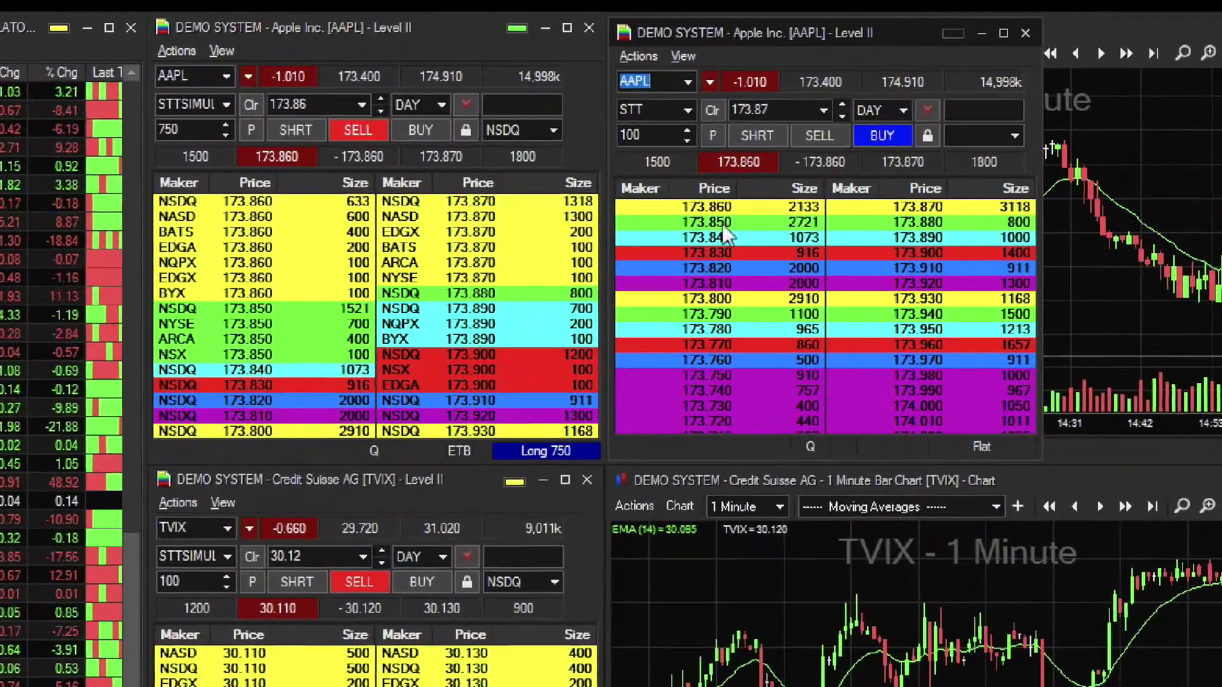
pyautogui.click(676, 64)
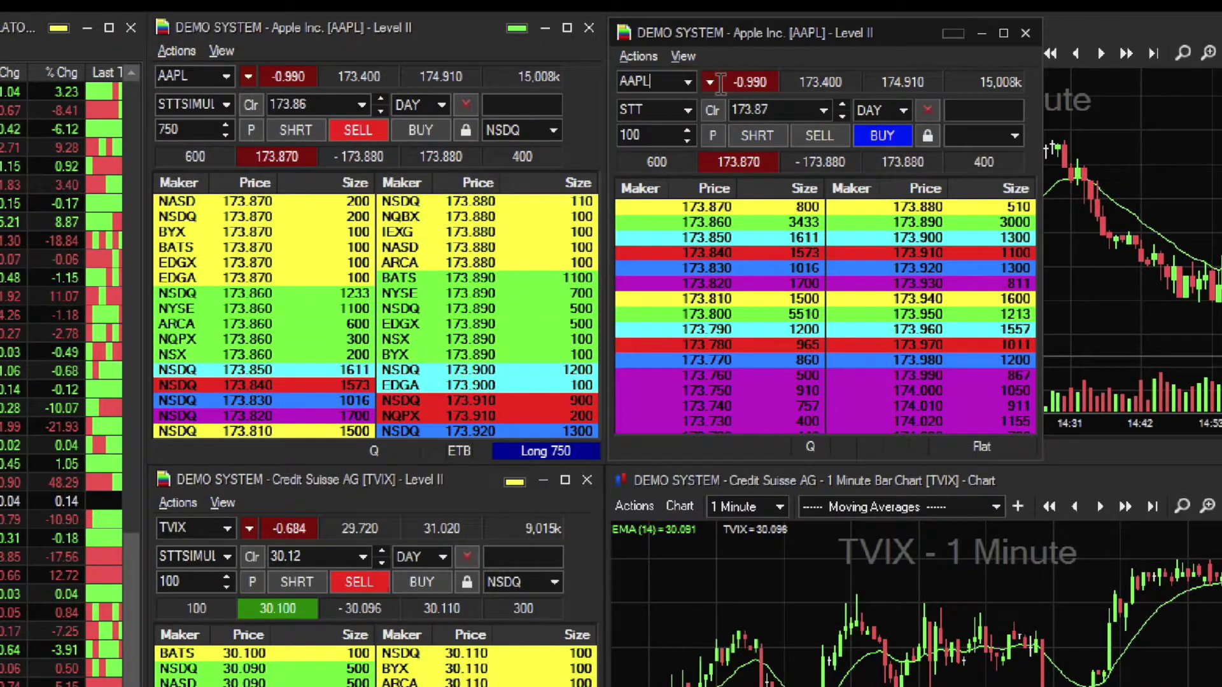
pyautogui.click(1025, 32)
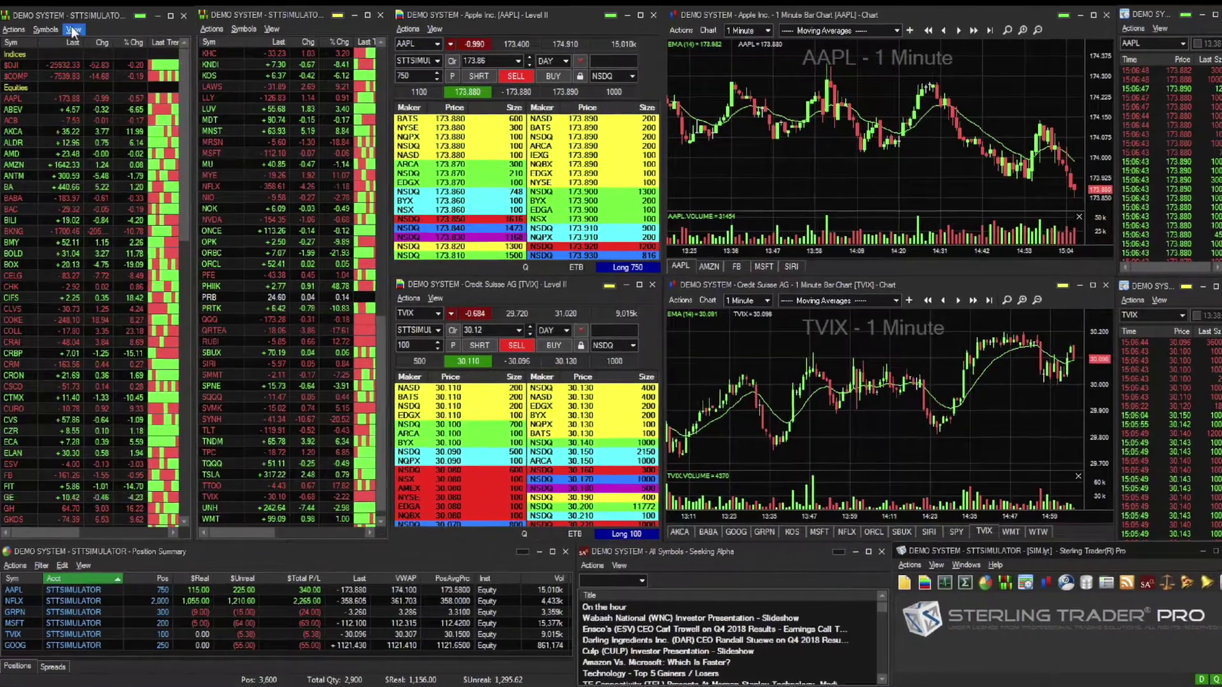
pyautogui.click(73, 28)
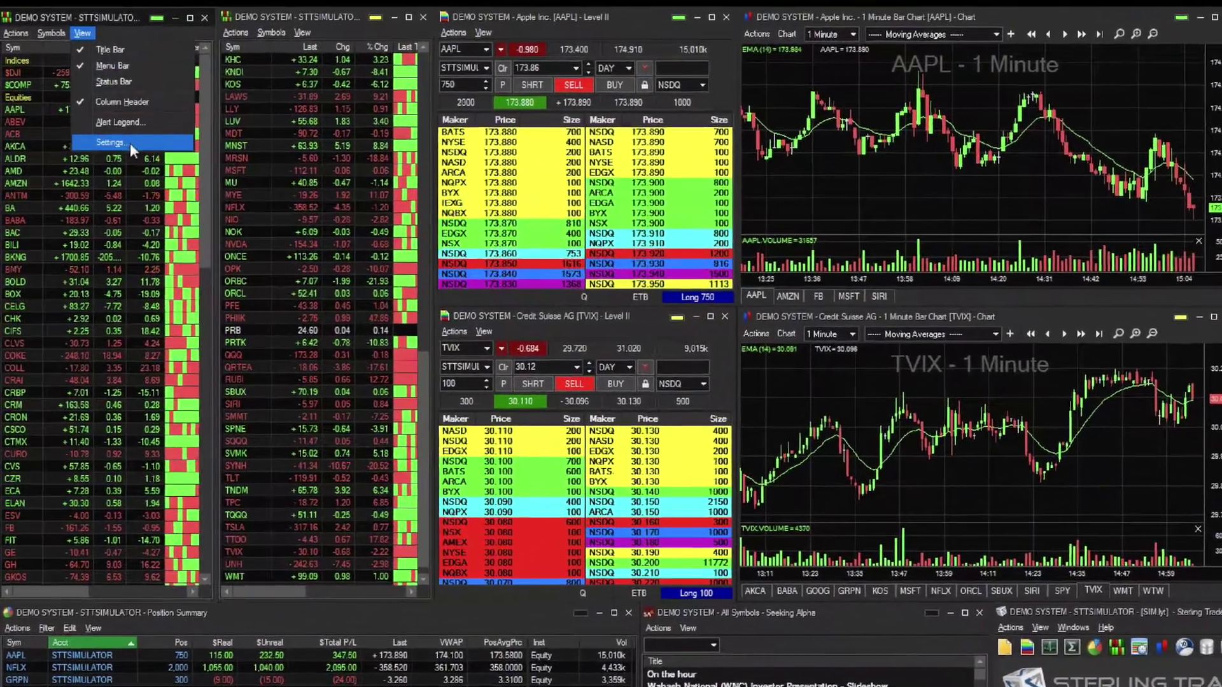
pyautogui.click(130, 142)
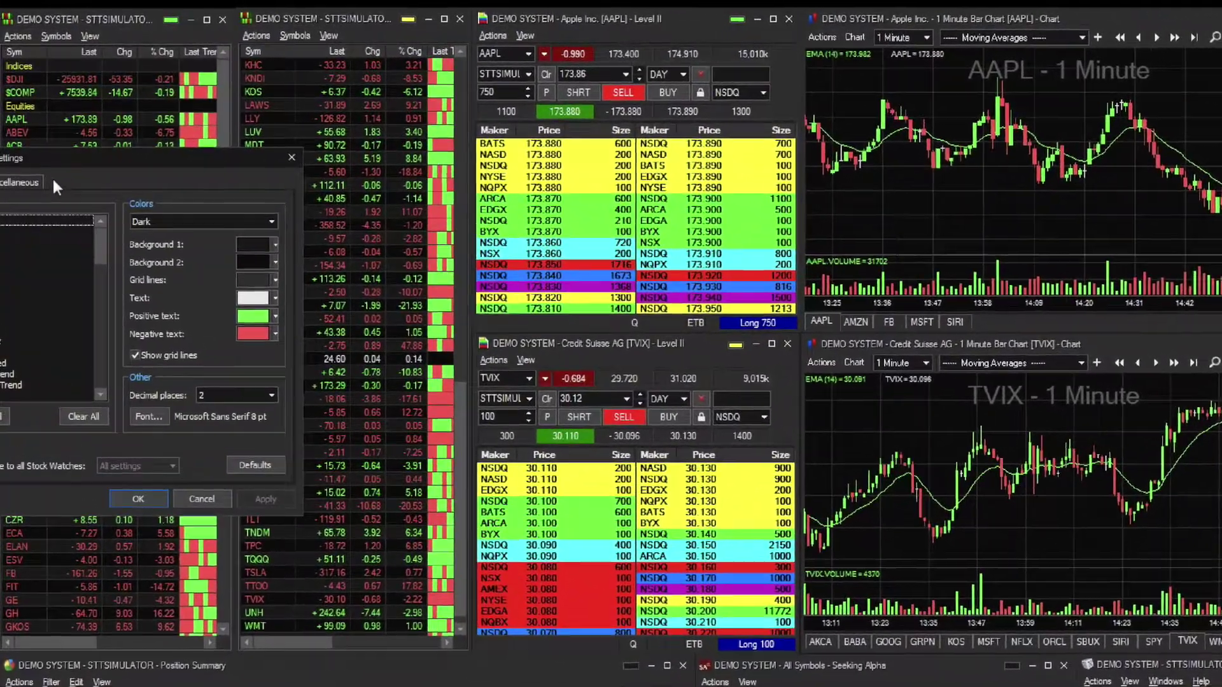
pyautogui.moveTo(52, 153); pyautogui.dragTo(235, 111)
pyautogui.click(265, 150)
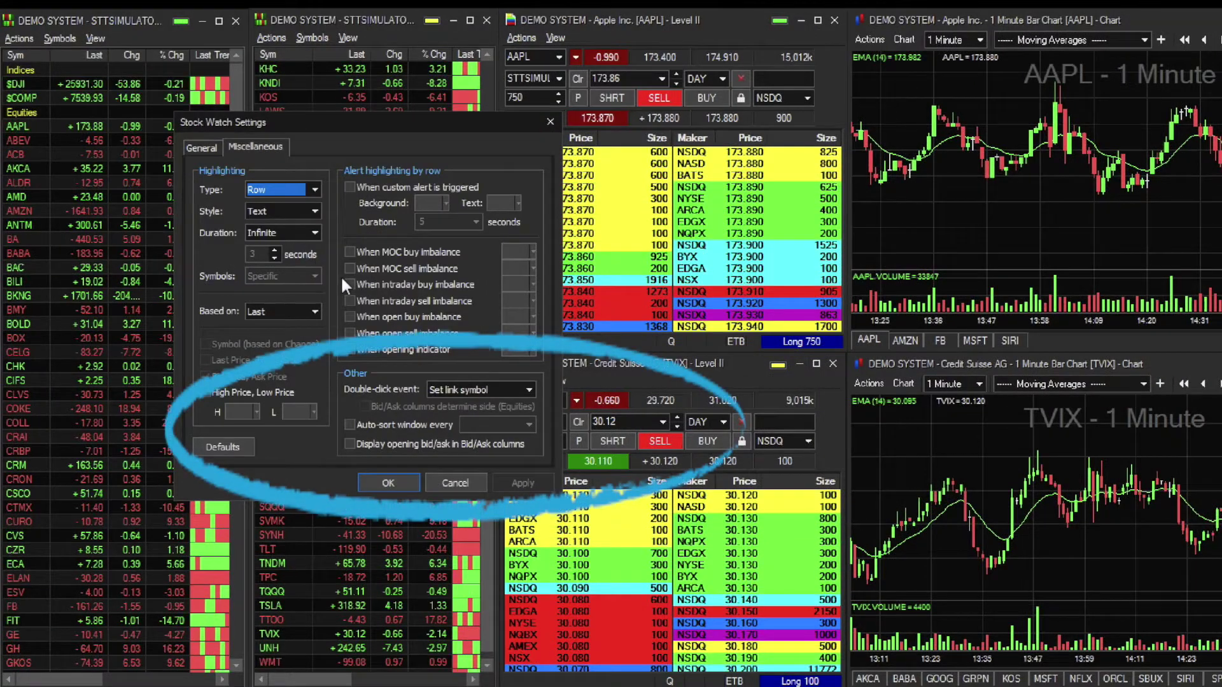
pyautogui.click(526, 390)
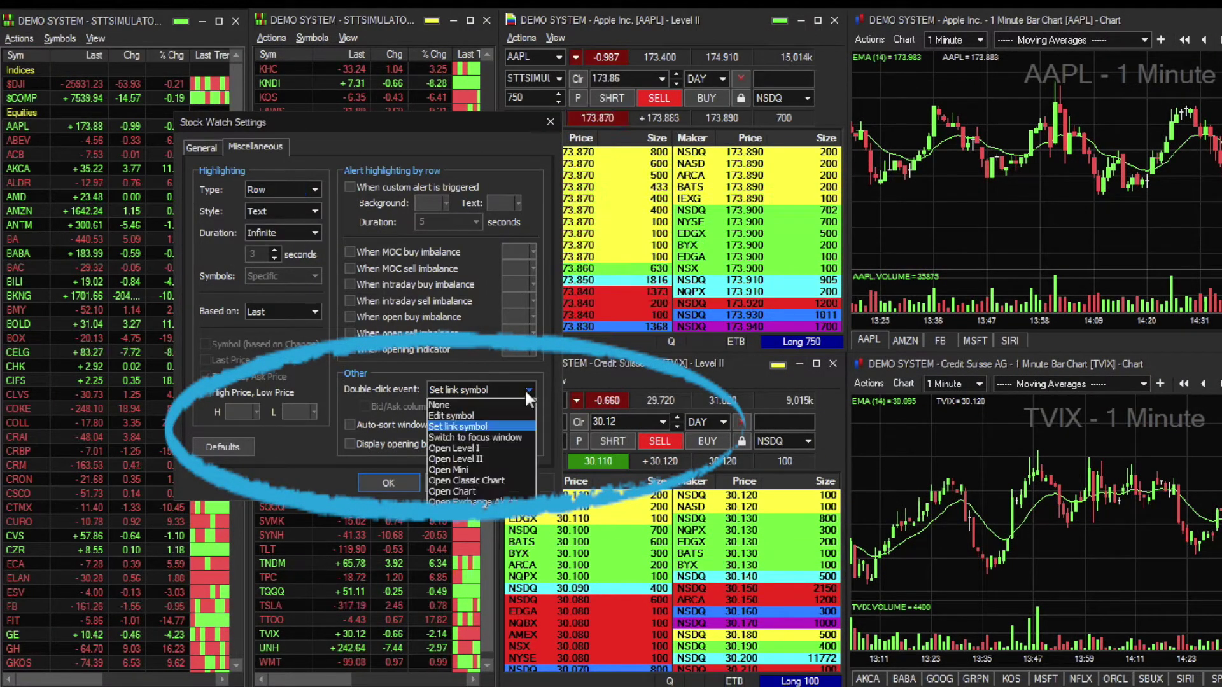
pyautogui.click(479, 428)
pyautogui.click(396, 482)
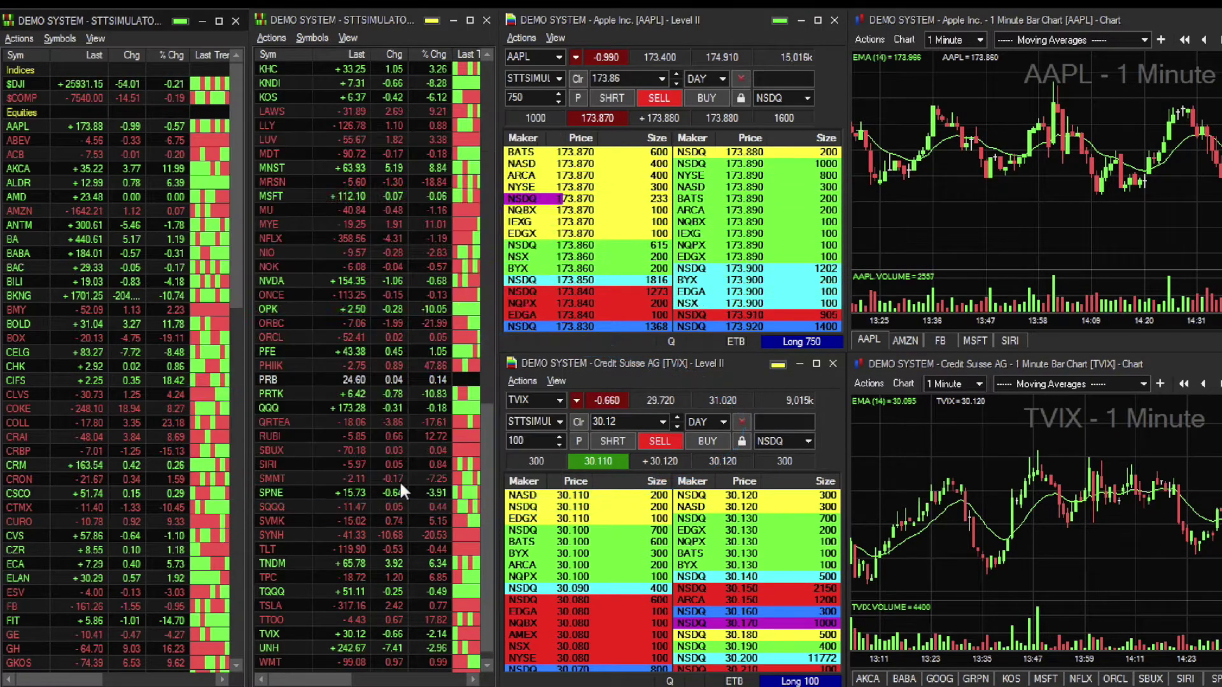
pyautogui.click(27, 125)
pyautogui.doubleClick(20, 210)
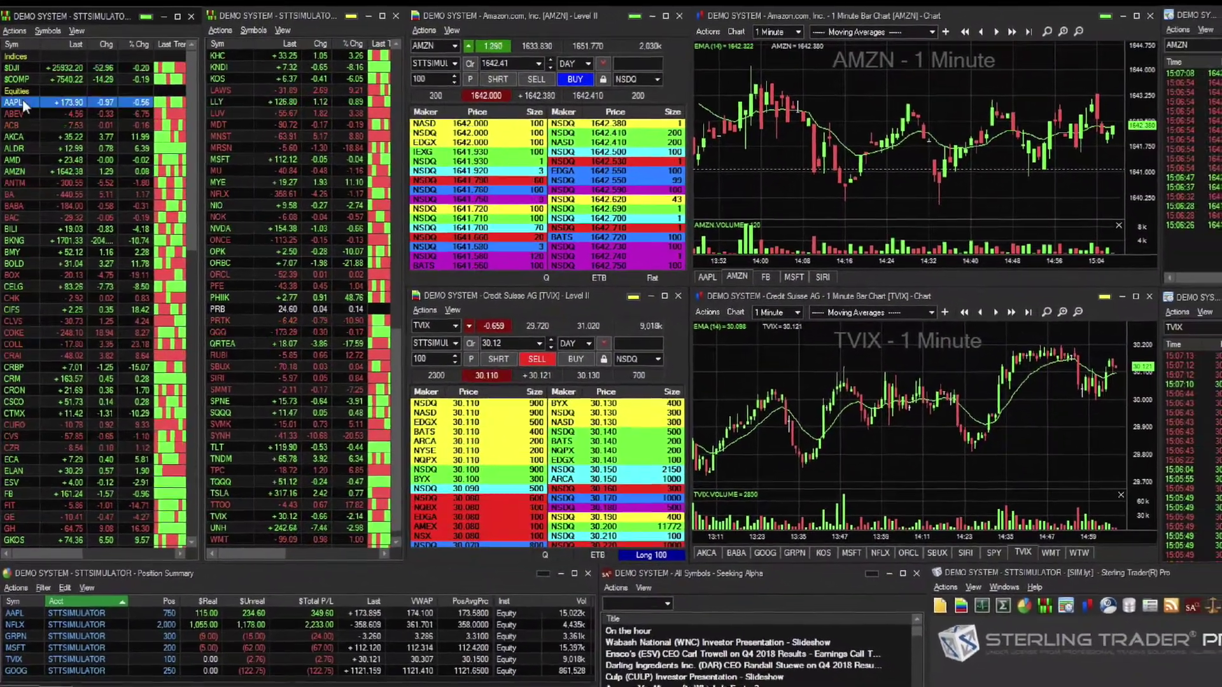
pyautogui.doubleClick(22, 103)
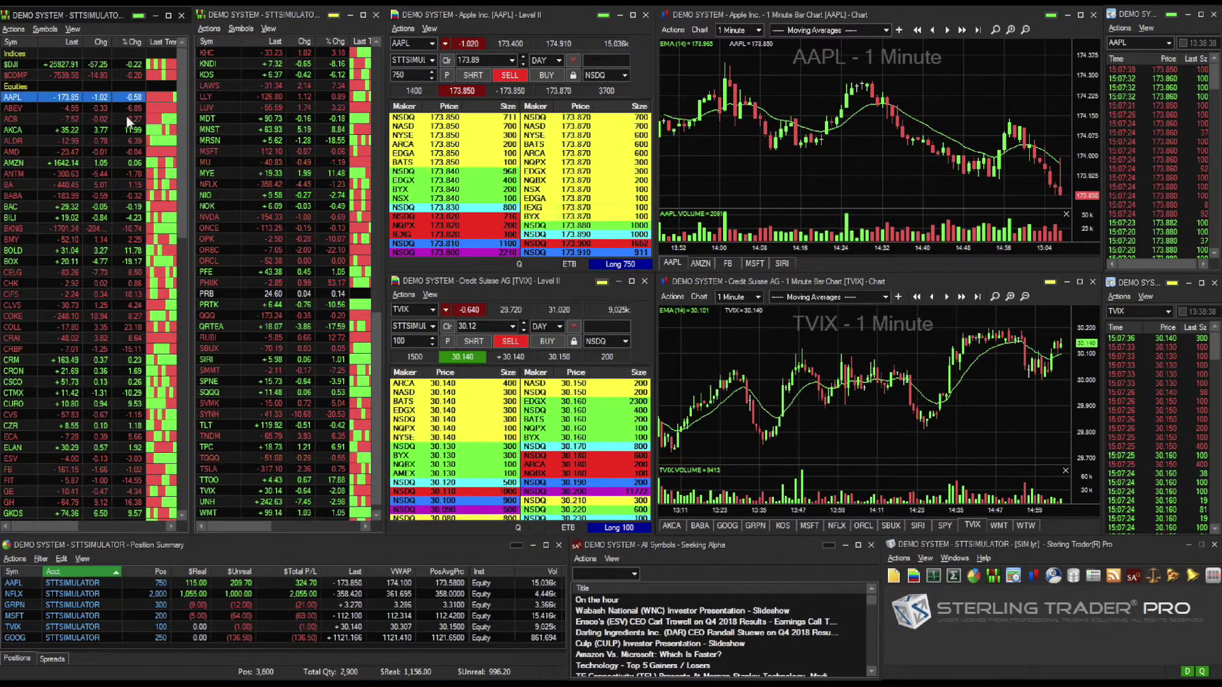
pyautogui.moveTo(184, 189); pyautogui.dragTo(188, 334)
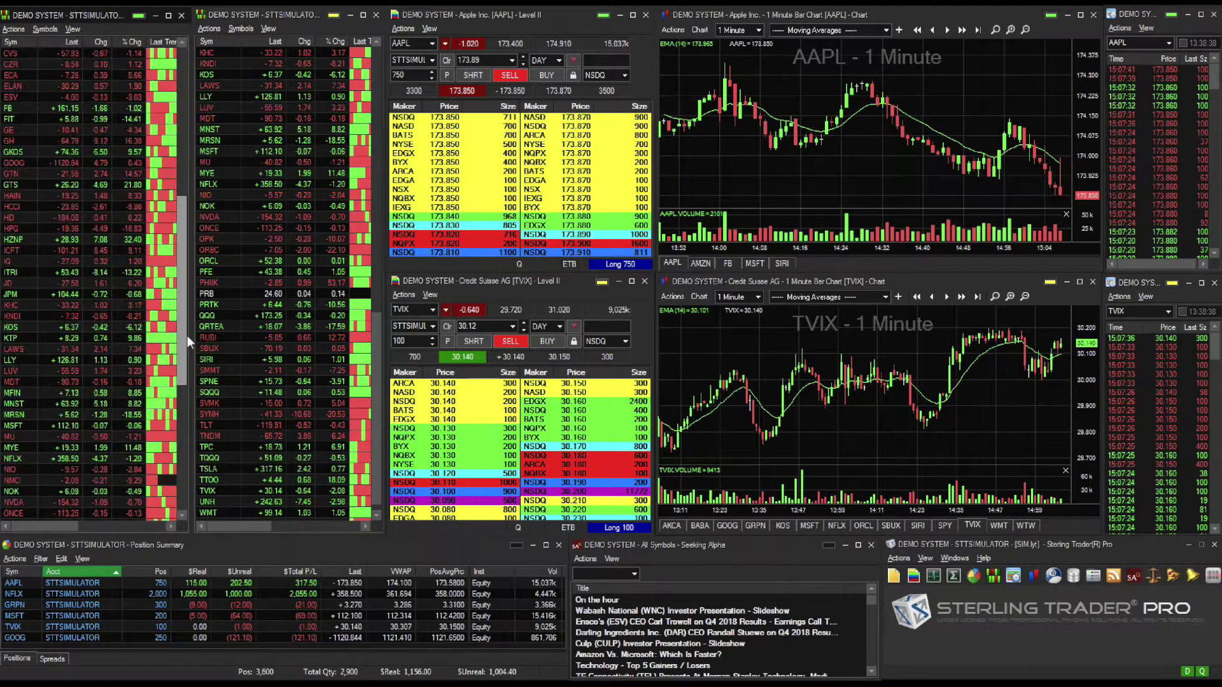
pyautogui.click(56, 458)
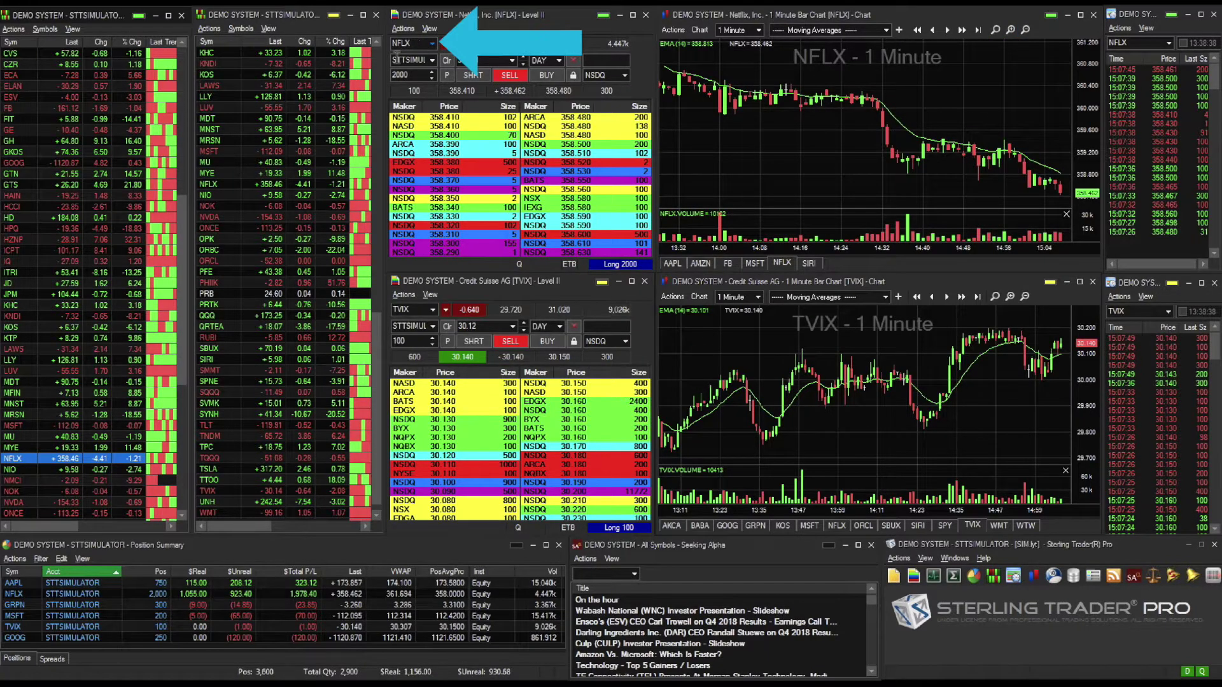
pyautogui.scroll(10, 98, 235)
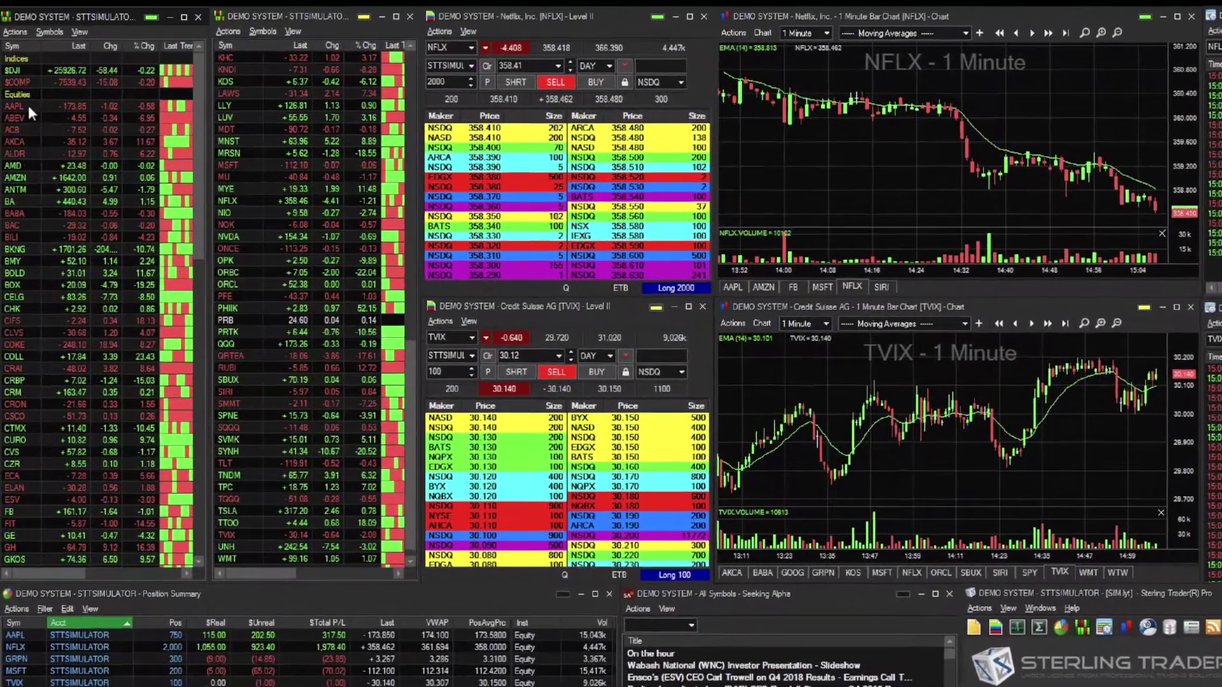
pyautogui.click(26, 100)
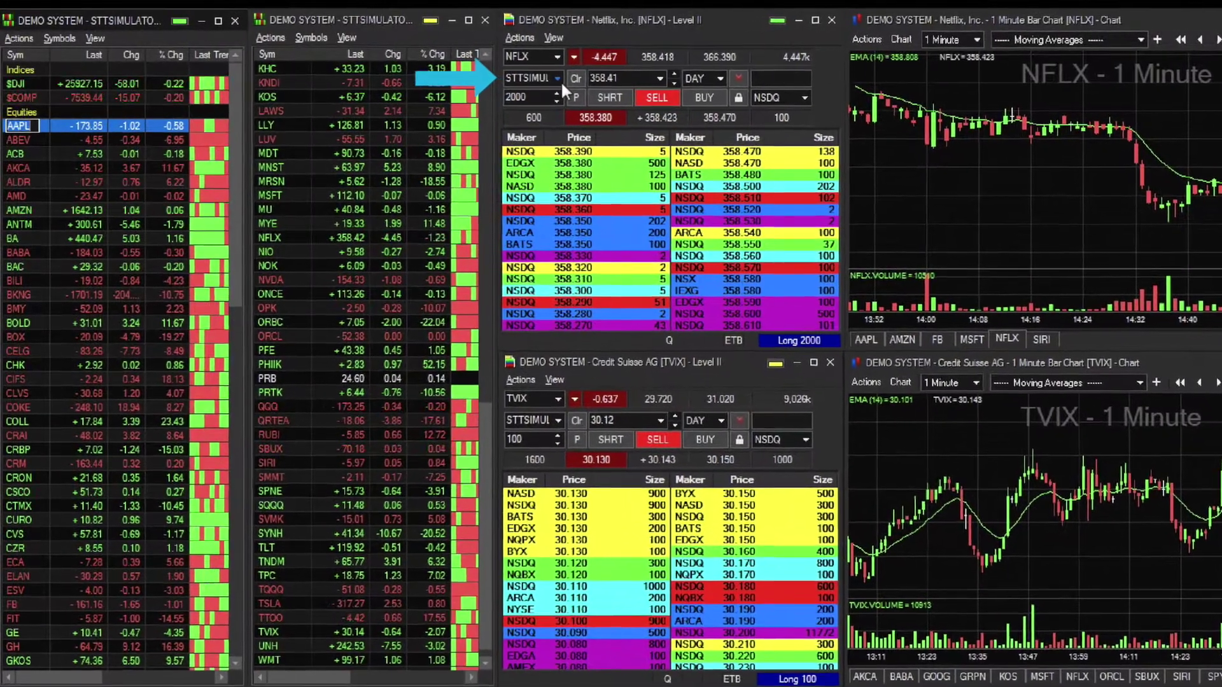
pyautogui.click(53, 120)
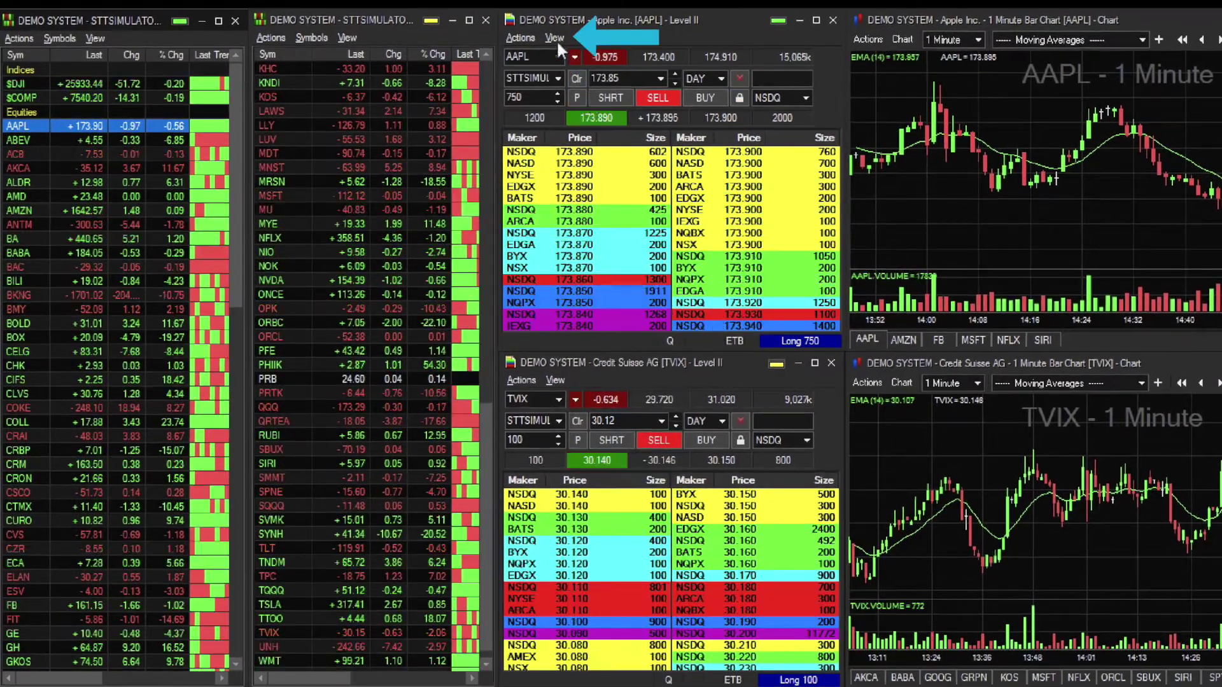
# Tick 'Enable book filters' on the AAPL Level II tab so only NASDAQ Total View is selected
pyautogui.click(558, 36)
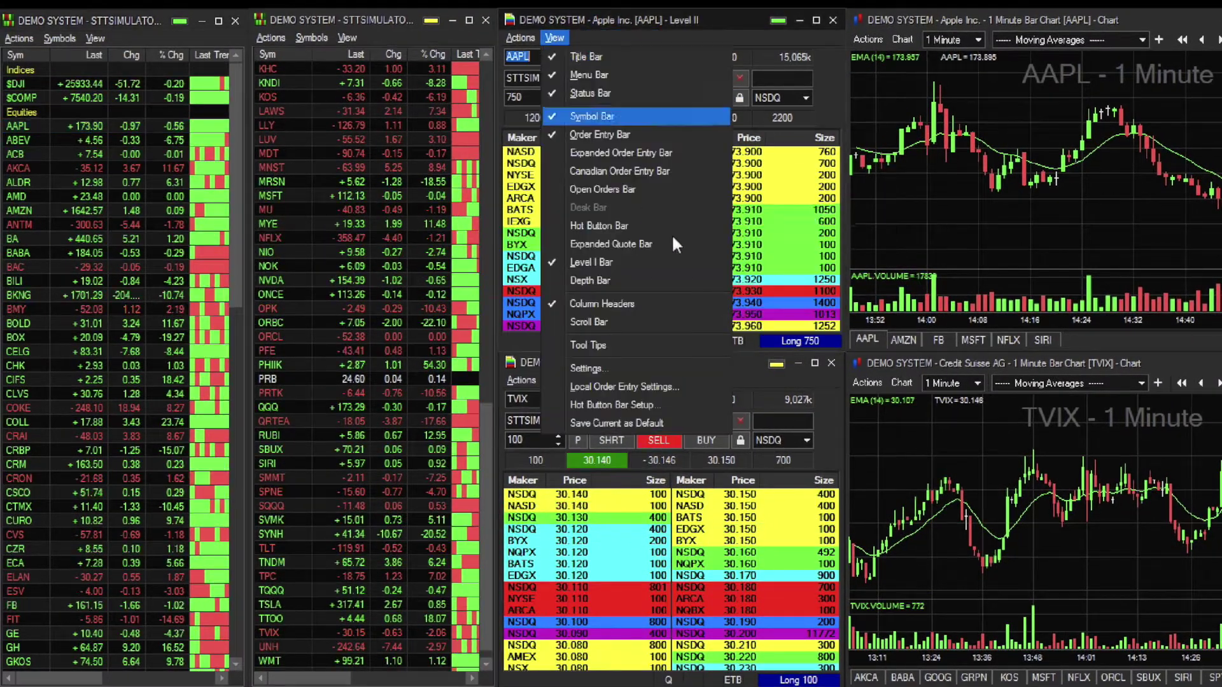
pyautogui.click(618, 368)
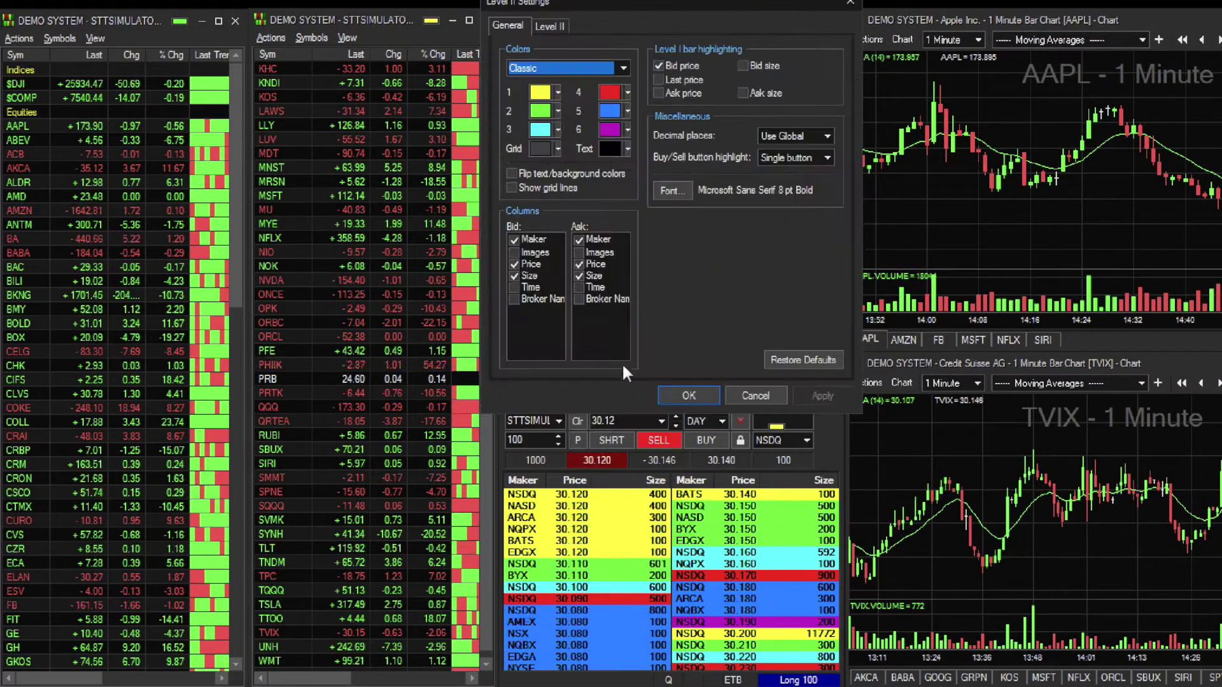
pyautogui.click(550, 25)
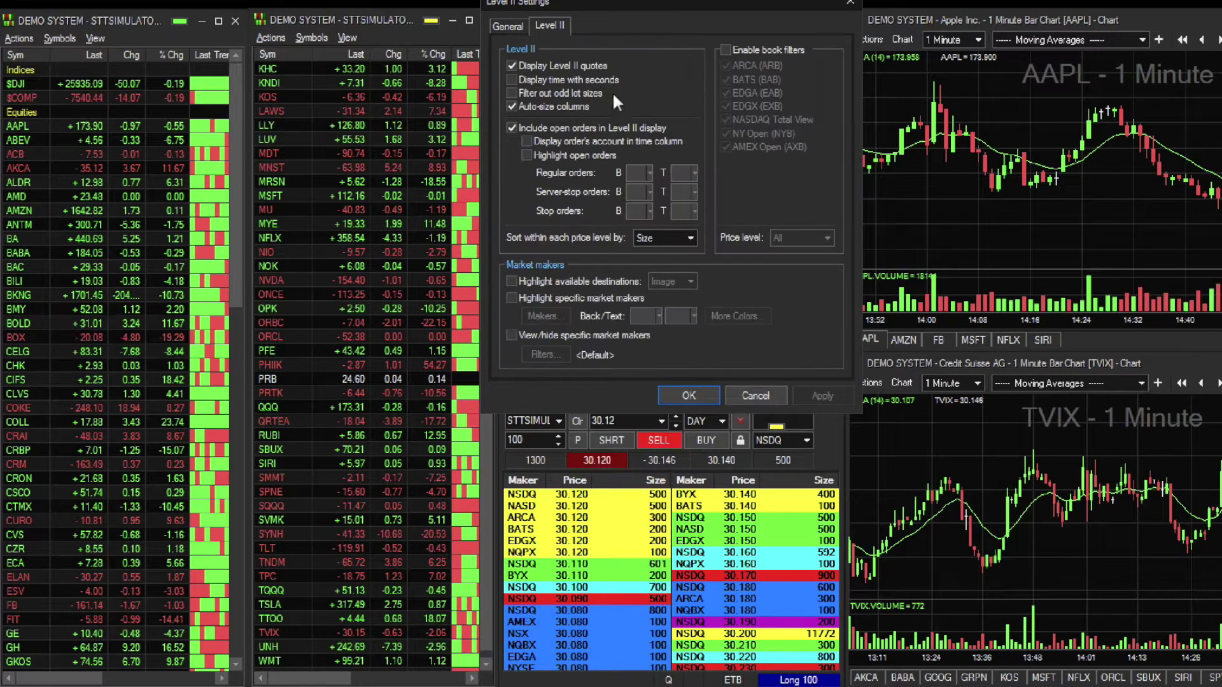
pyautogui.click(725, 50)
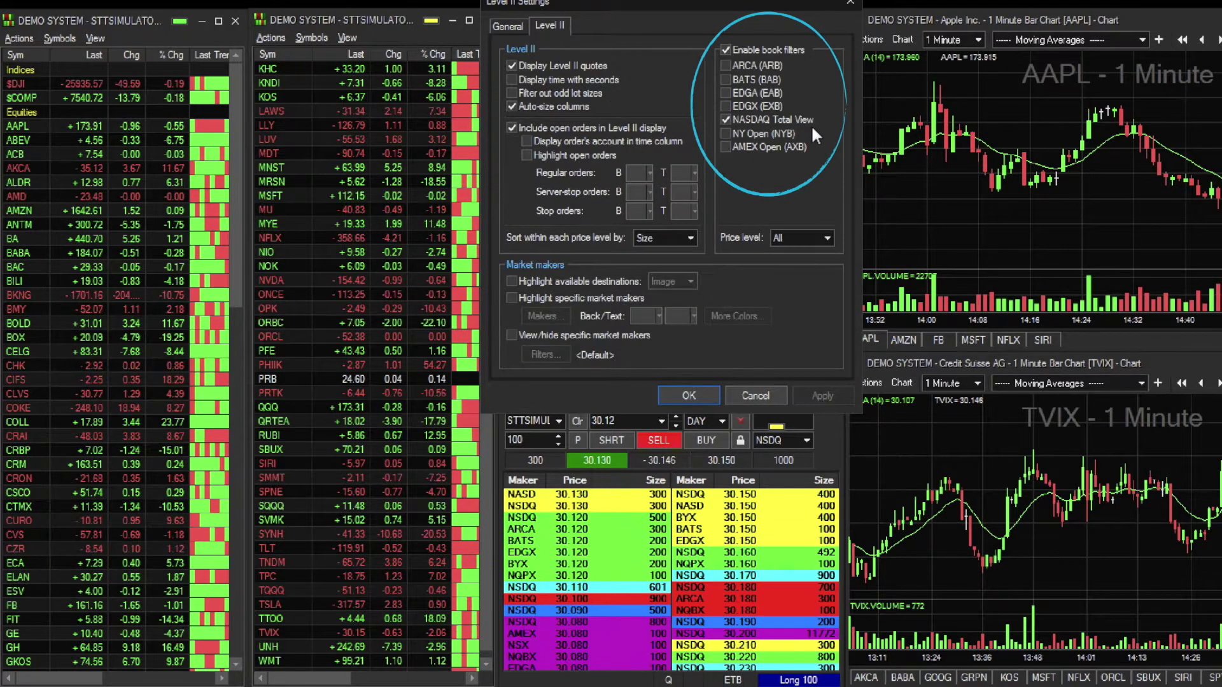